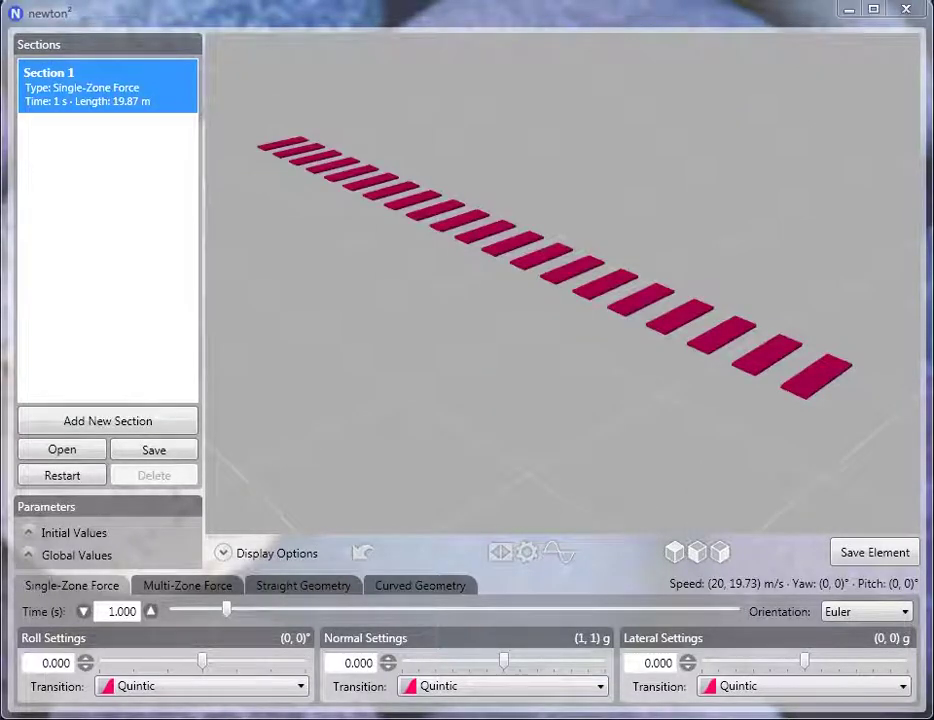
Step: Turn on Visual Fins for the track and set them to represent Normal/Lateral Force
left_click(296, 556)
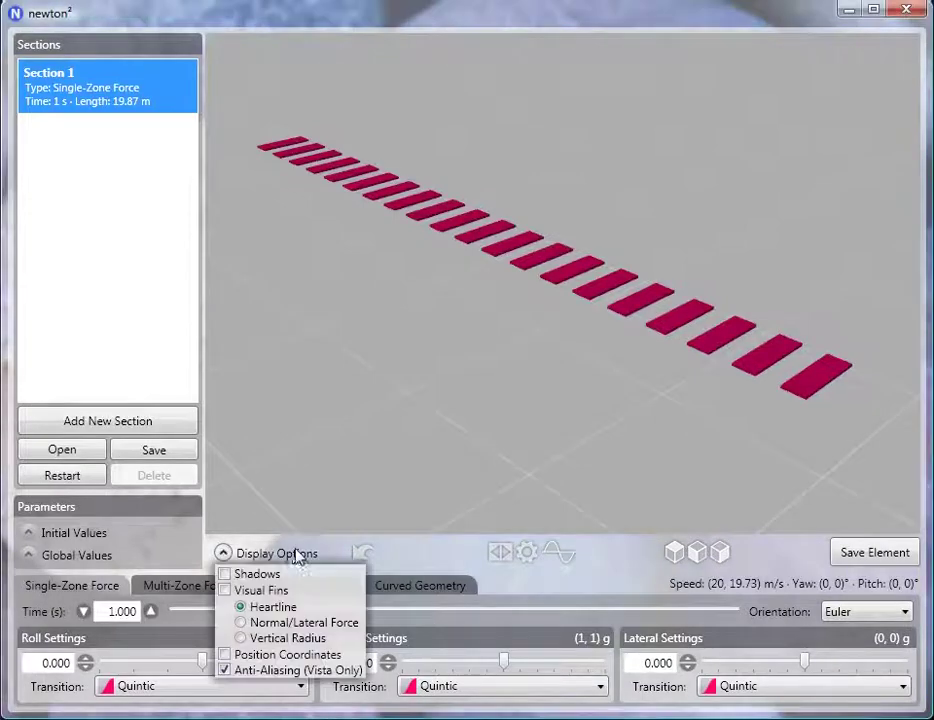
left_click(262, 591)
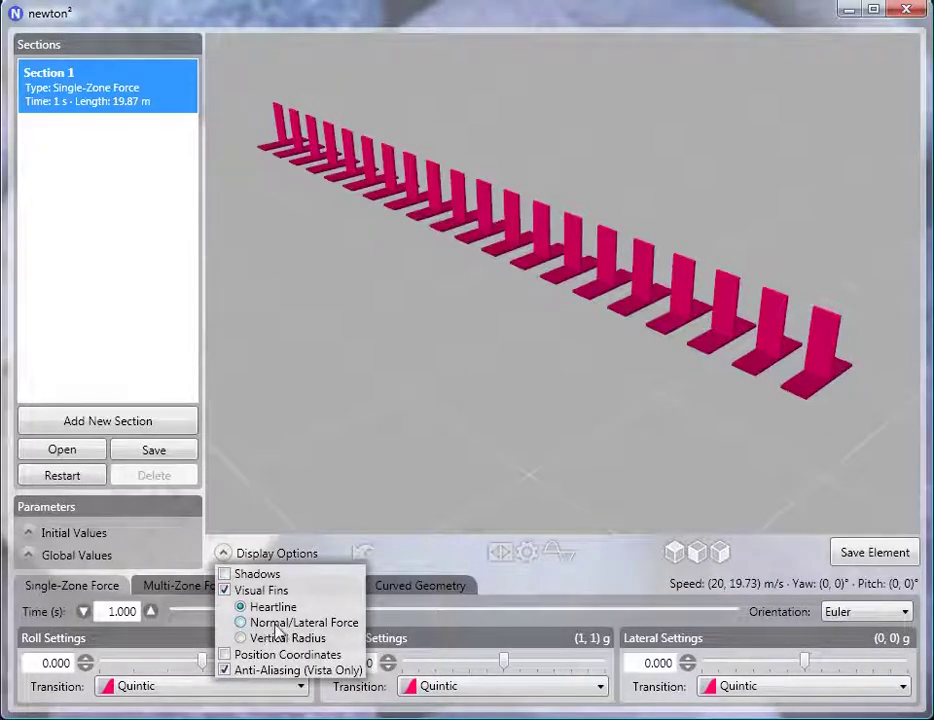
left_click(330, 625)
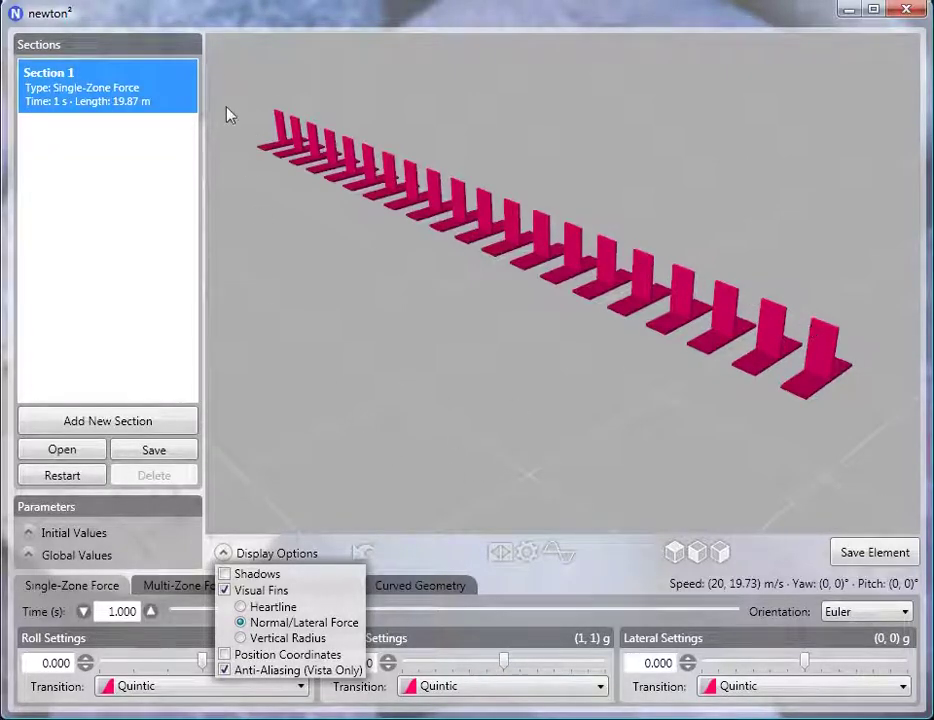
left_click(305, 554)
Step: Try a normal force change of -2.813 g and a lateral force change on Section 1, then reset both to 0
left_click_drag(500, 663, 457, 657)
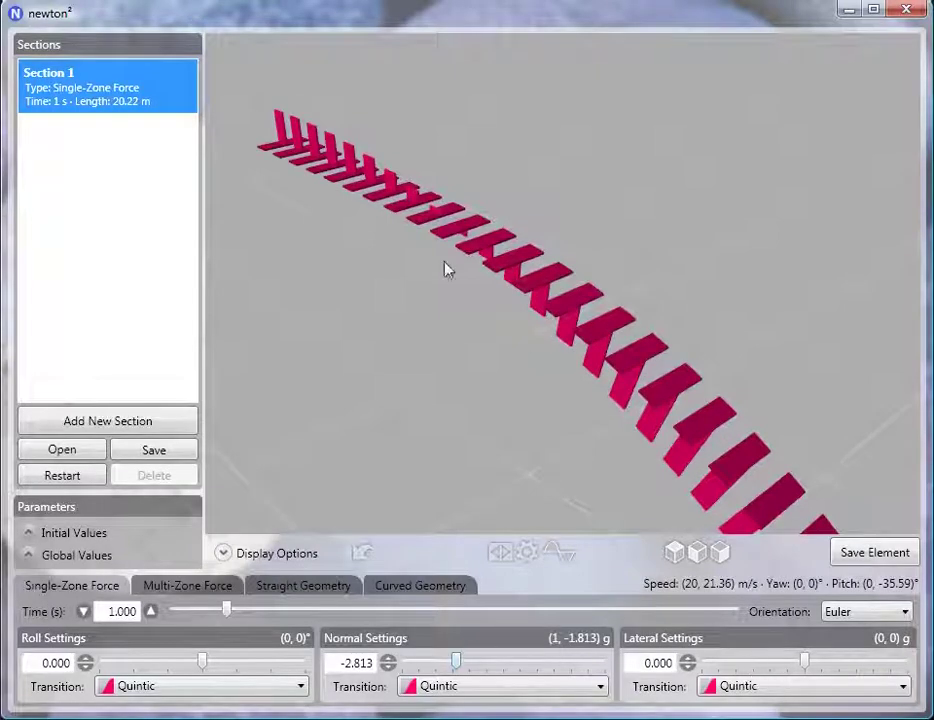
left_click_drag(805, 665, 766, 667)
double_click(780, 663)
double_click(455, 662)
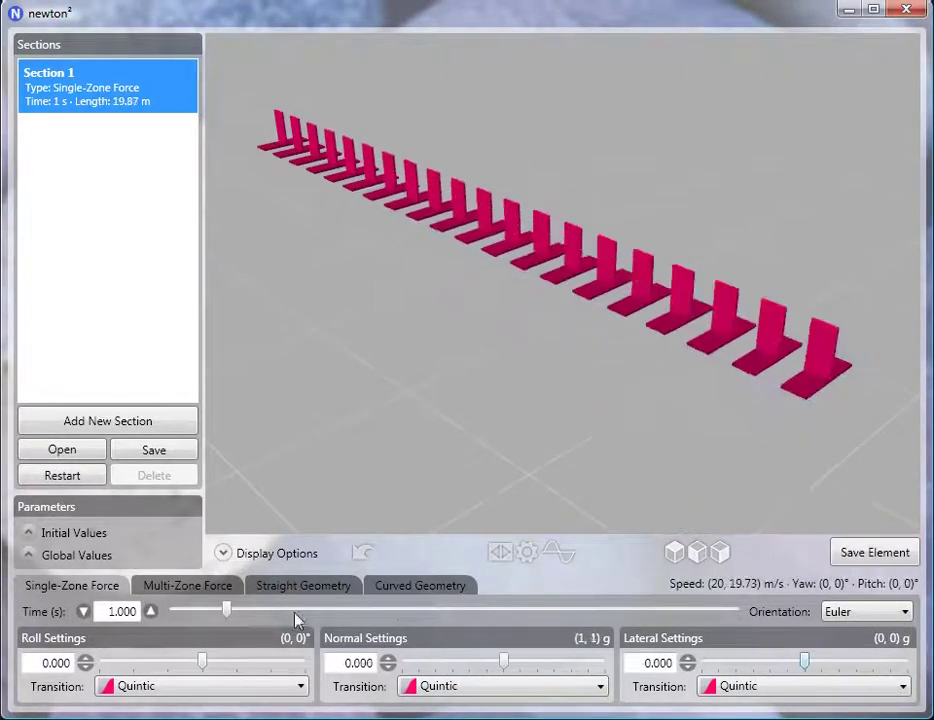
Step: Switch the visual fins to Vertical Radius and try them with a brief change in normal force
left_click(262, 553)
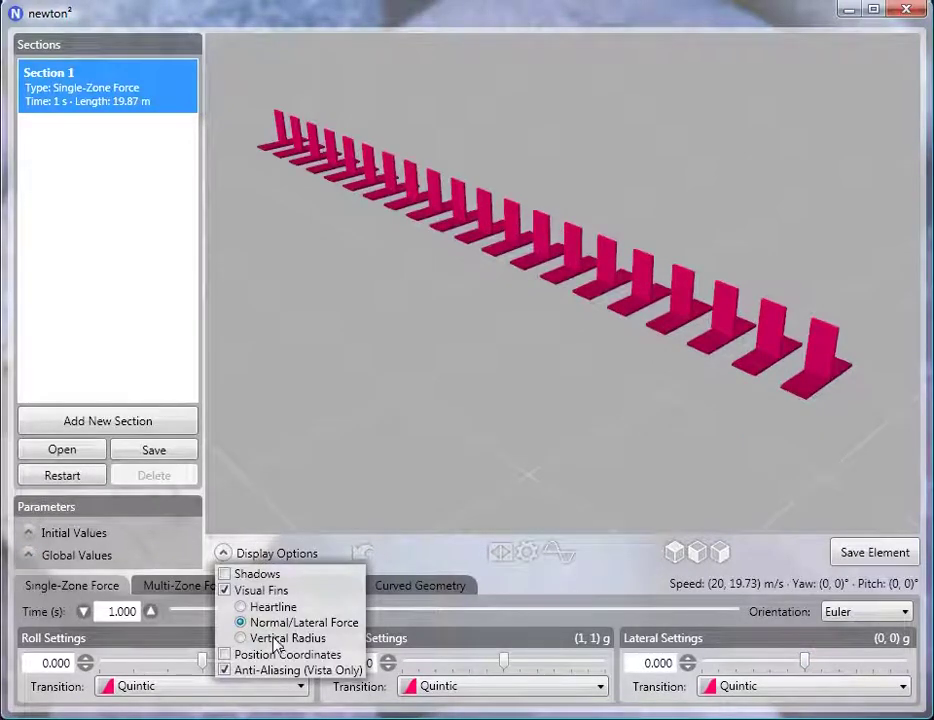
left_click(270, 637)
left_click(284, 556)
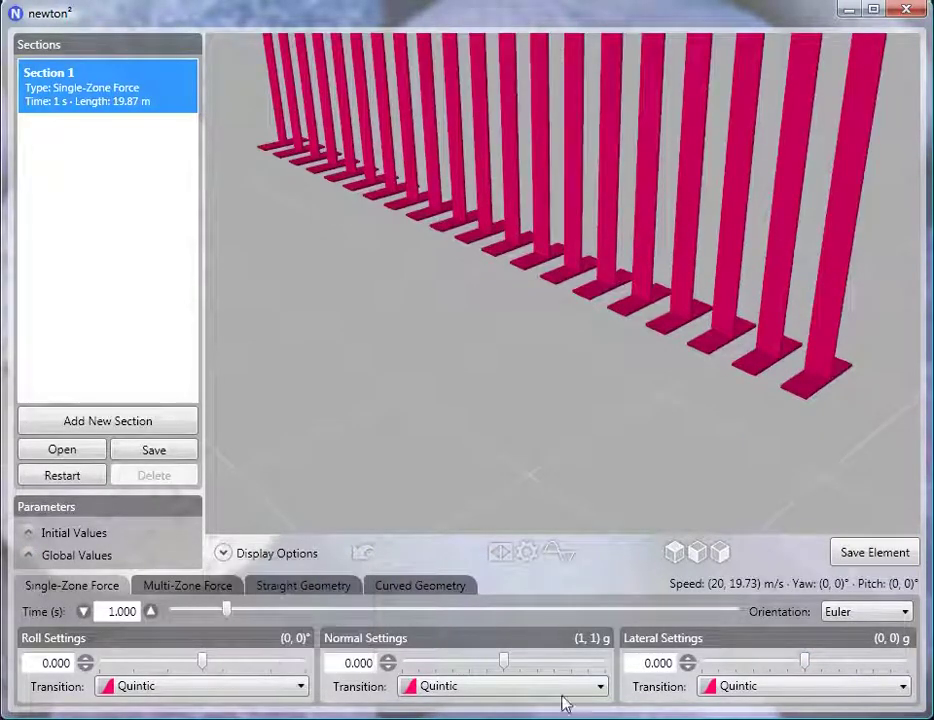
mouse_move(505, 667)
left_mouse_down()
mouse_move(542, 662)
mouse_move(503, 663)
left_mouse_up()
Step: Turn off Visual Fins and turn on the Position Coordinates display
left_click(277, 553)
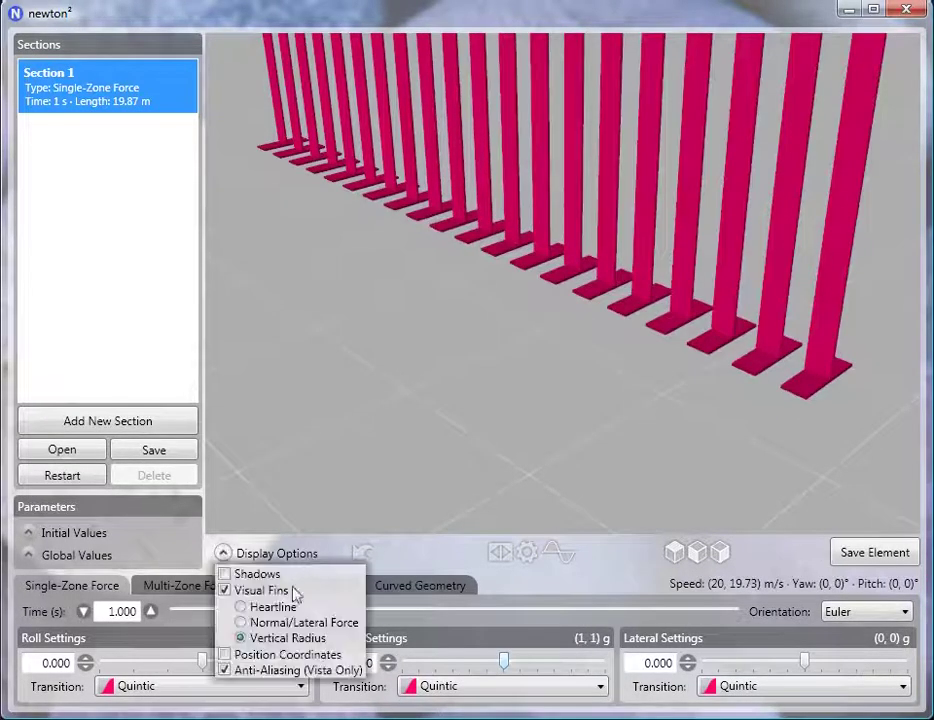
left_click(262, 592)
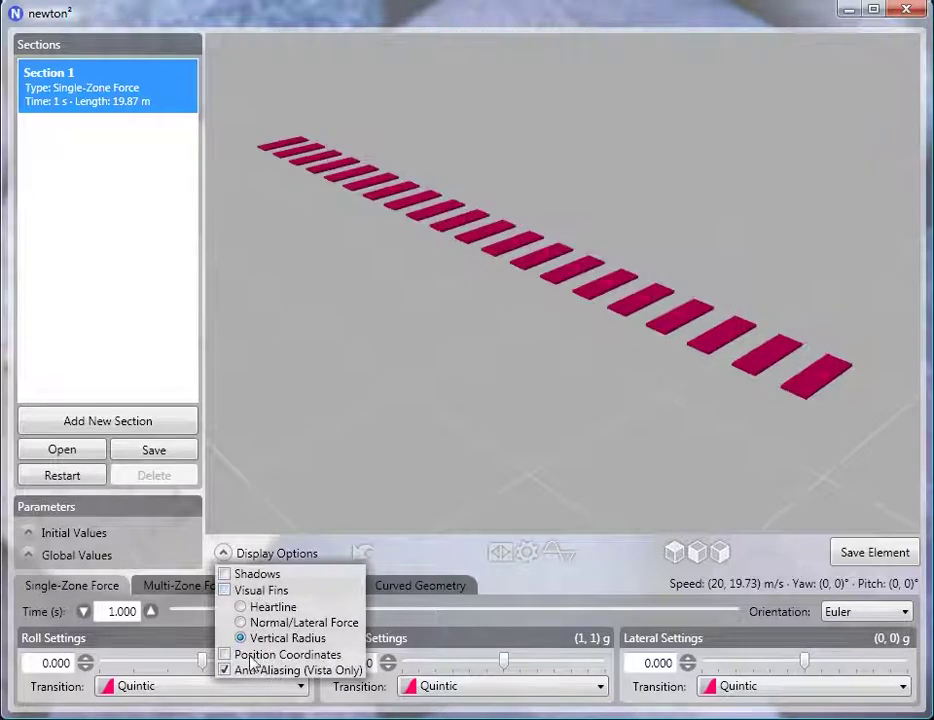
left_click(285, 655)
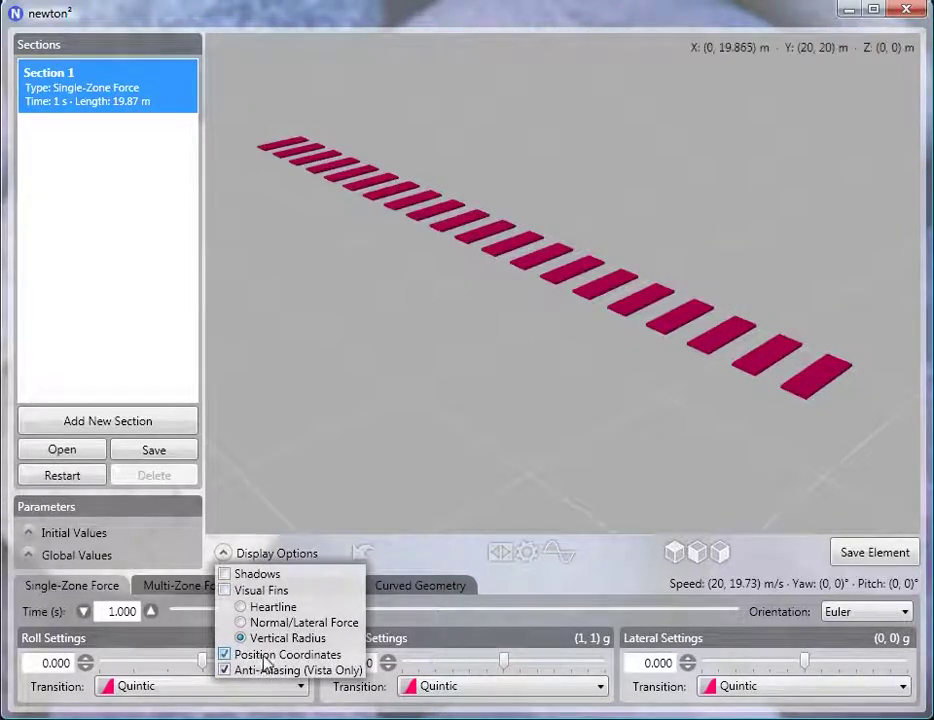
left_click(272, 553)
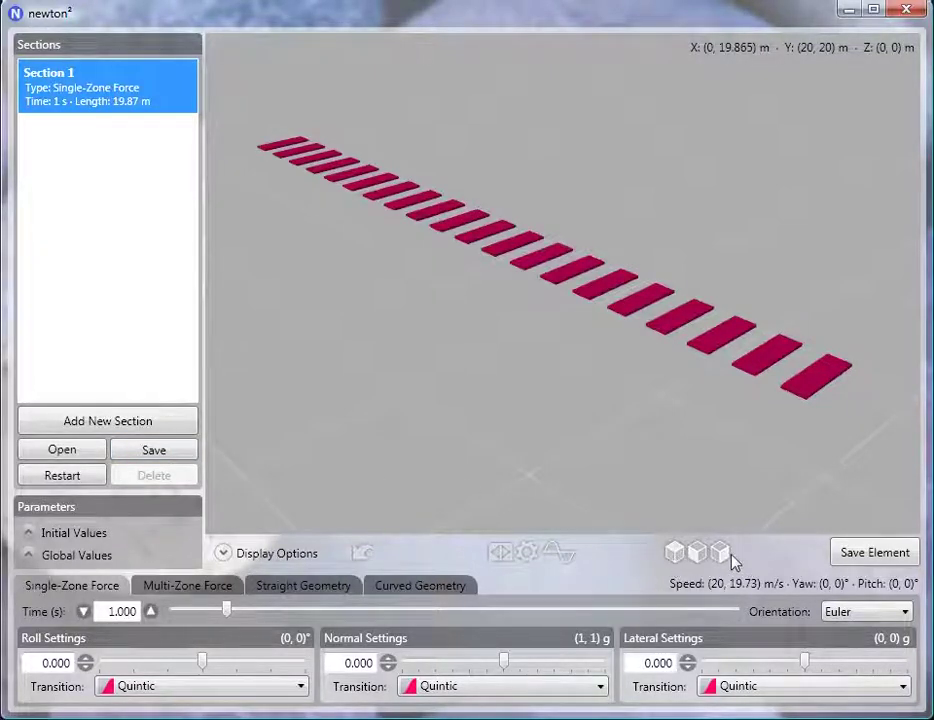
Step: Examine the track in a slightly zoomed-out top view, then return to the perspective view
left_click(677, 559)
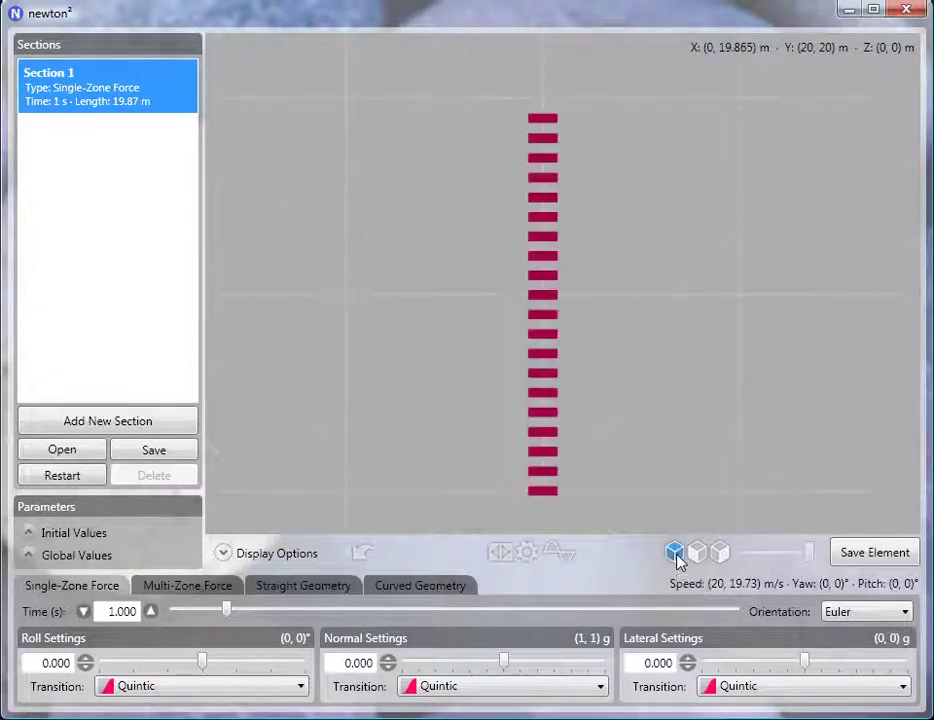
mouse_move(810, 552)
left_mouse_down()
mouse_move(794, 552)
mouse_move(810, 556)
left_mouse_up()
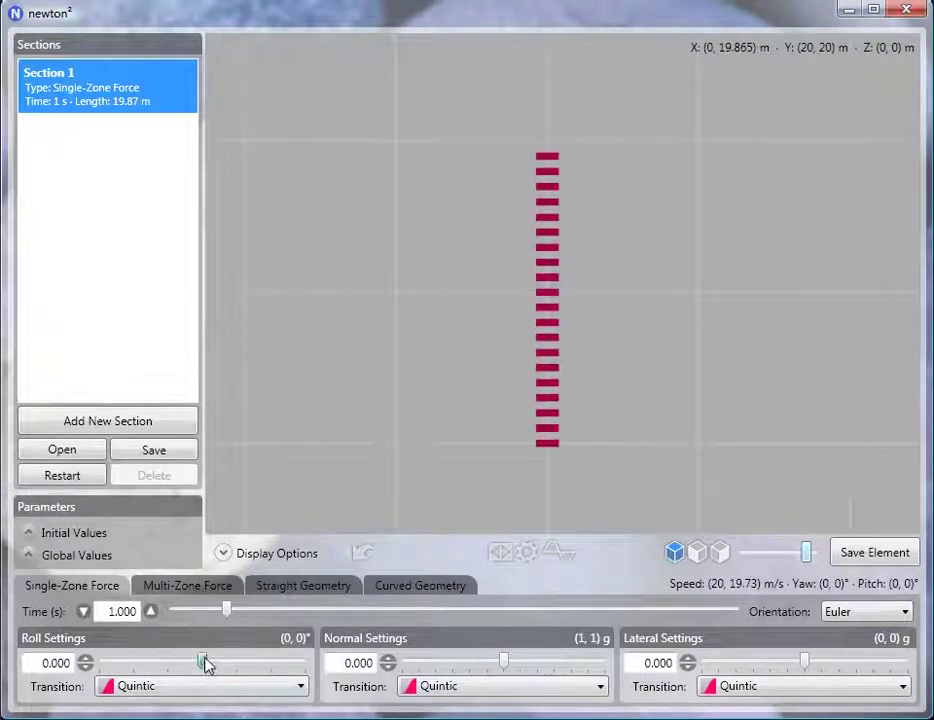
mouse_move(204, 663)
left_mouse_down()
mouse_move(150, 659)
mouse_move(204, 663)
left_mouse_up()
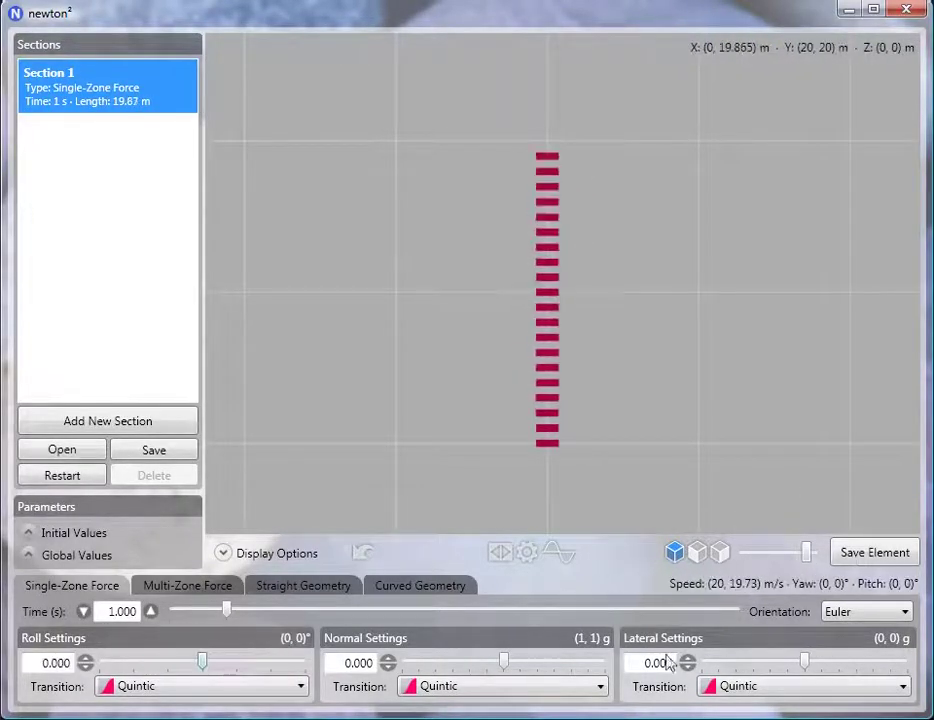
left_click(674, 552)
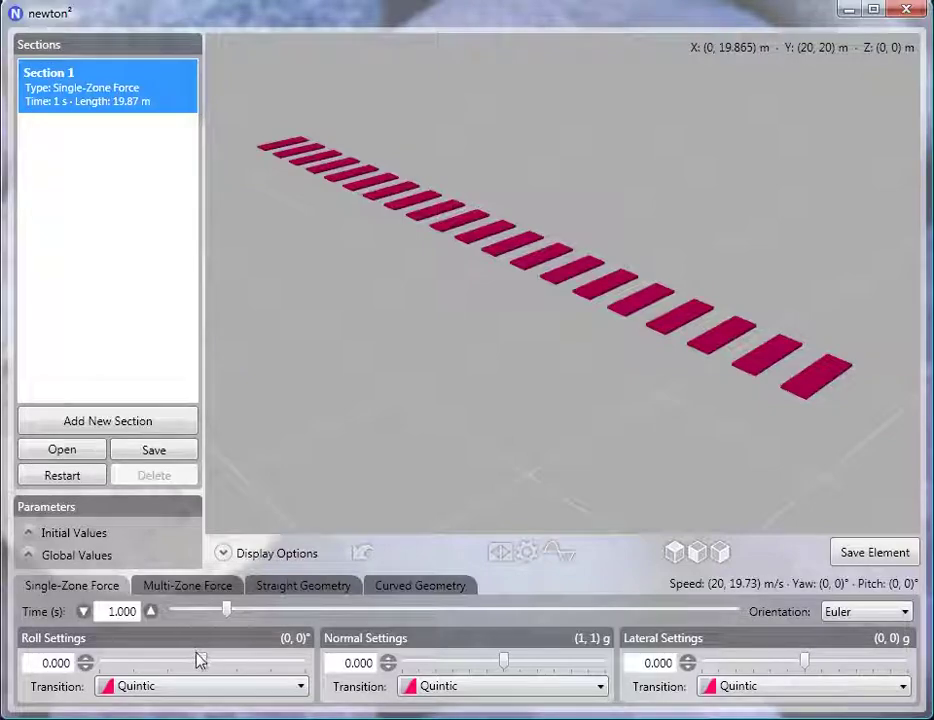
Step: Set Section 1's roll change to -387.170° and its roll transition to Timewarping
left_click_drag(203, 665, 128, 669)
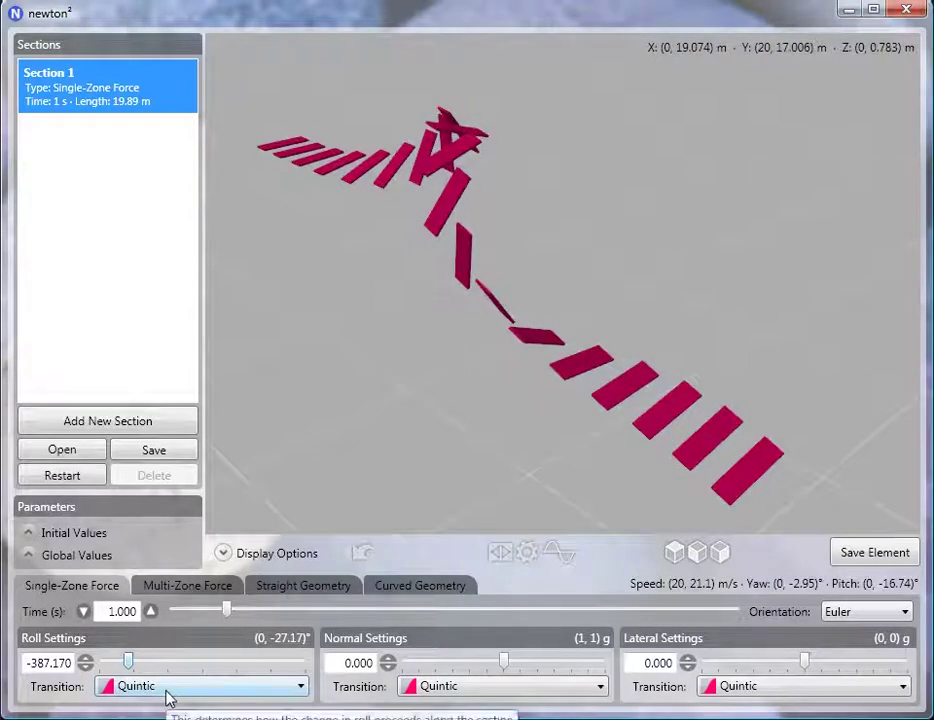
left_click(168, 694)
left_click(167, 664)
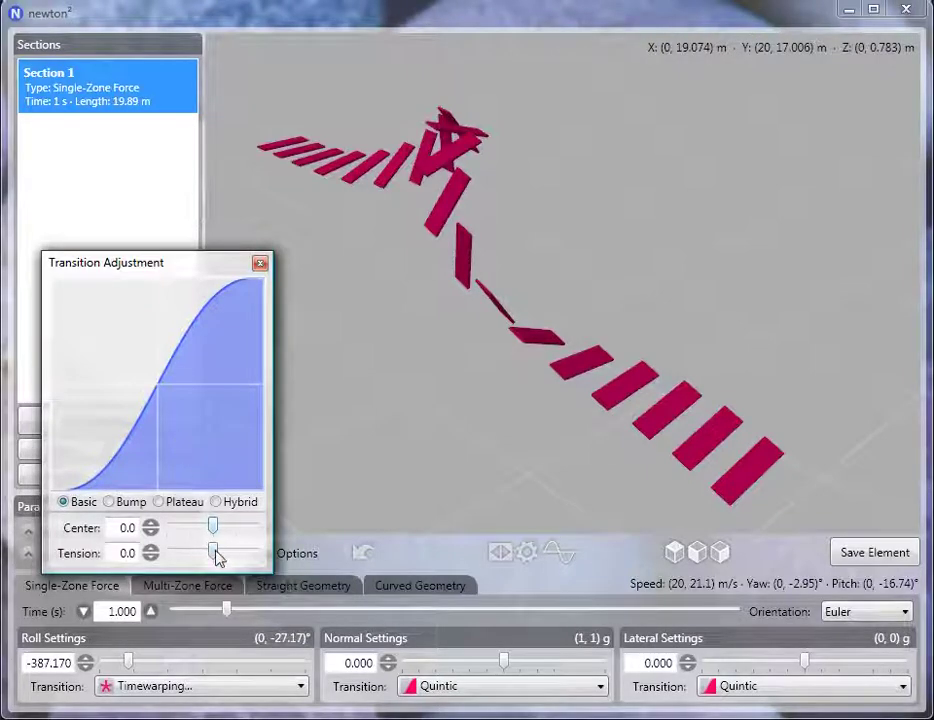
Step: Try a roll transition curve with Center -16.7 and Tension -7.3, then reset both to 0 and close the adjustment
mouse_move(216, 550)
left_mouse_down()
mouse_move(173, 552)
mouse_move(252, 552)
mouse_move(200, 555)
mouse_move(209, 528)
mouse_move(195, 527)
mouse_move(240, 530)
mouse_move(194, 532)
mouse_move(203, 533)
left_mouse_up()
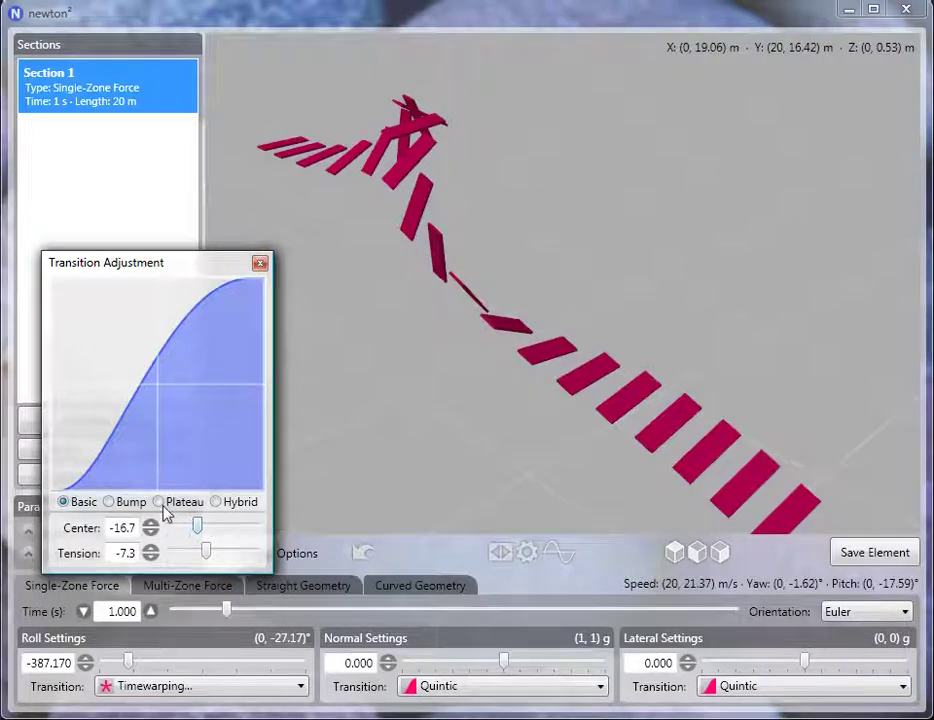
double_click(200, 528)
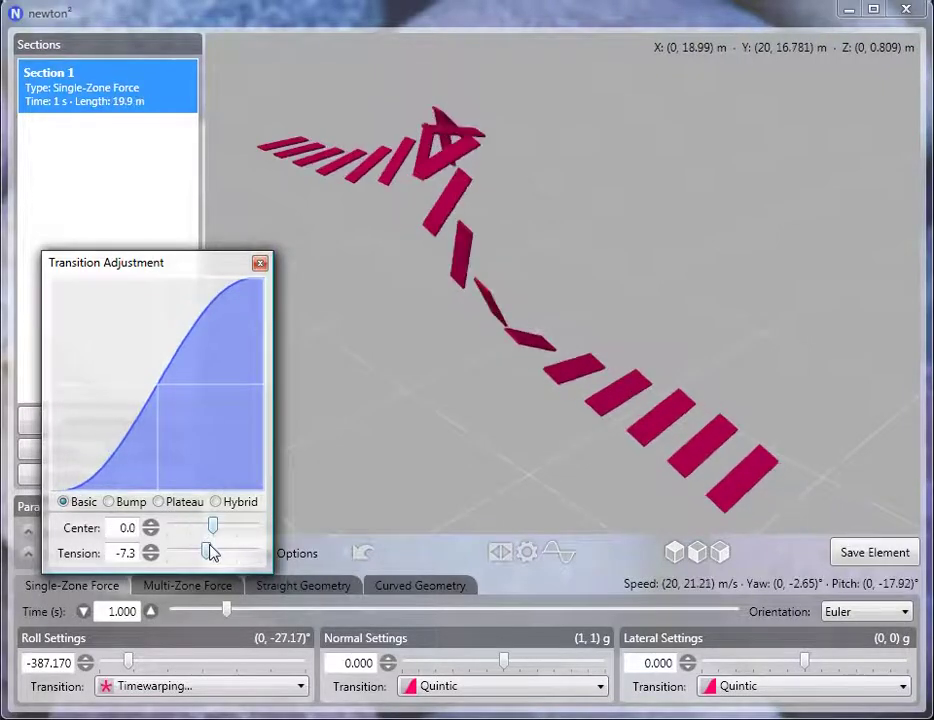
double_click(207, 551)
left_click(260, 263)
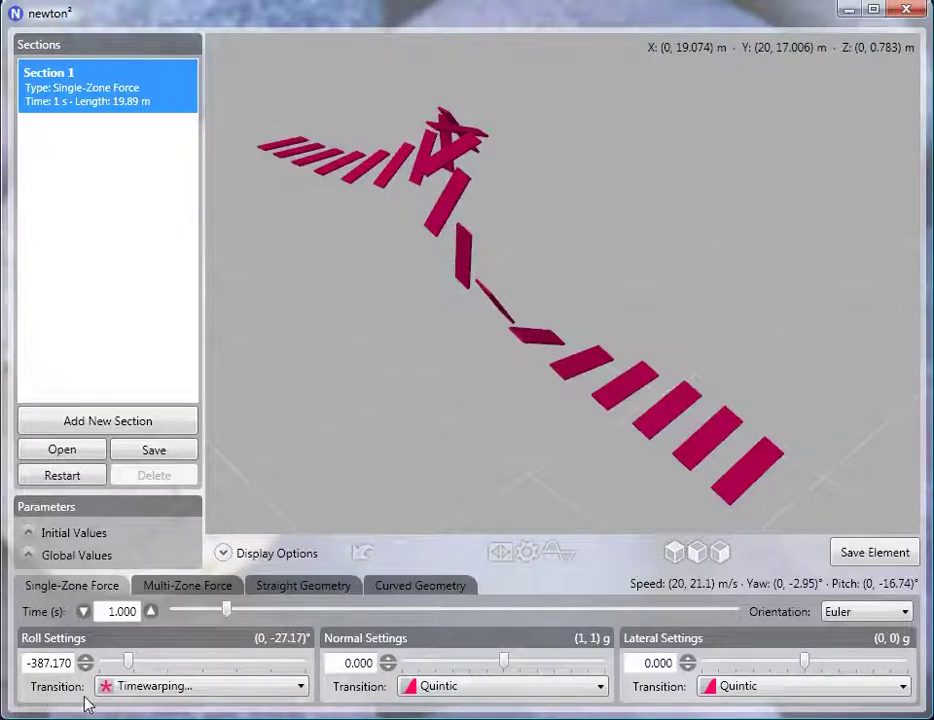
Step: Reset the roll change to 0 and set the roll transition back to Quintic
double_click(128, 668)
left_click(134, 687)
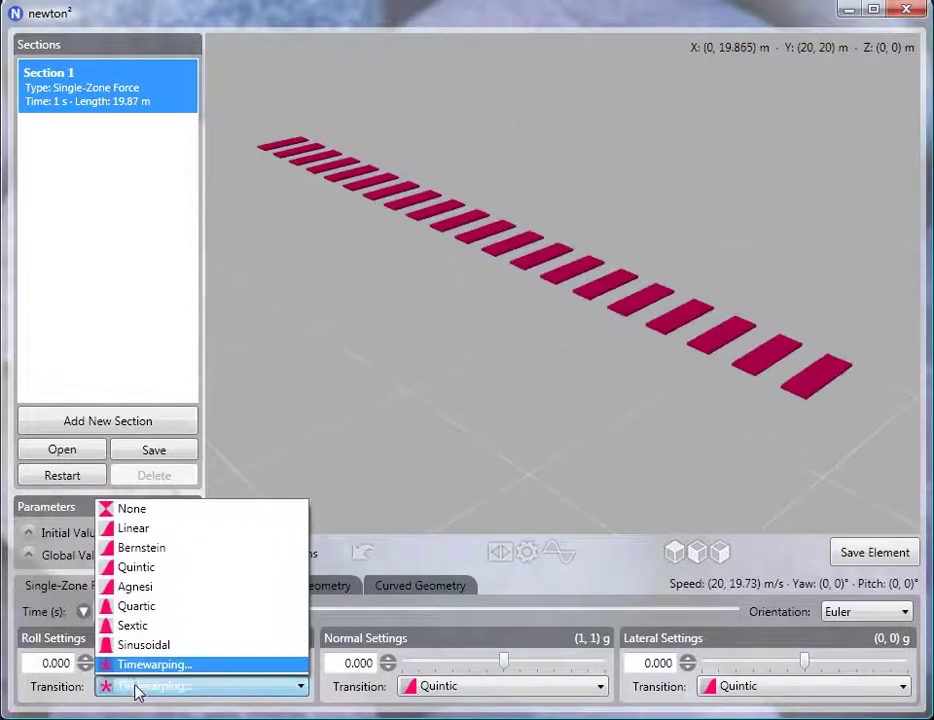
left_click(140, 568)
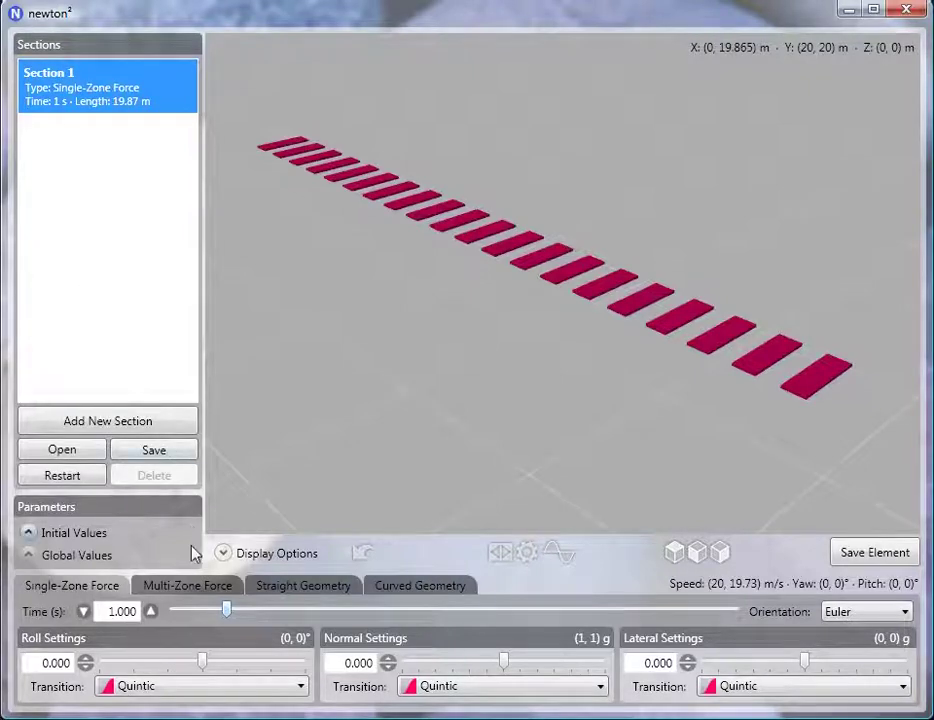
Step: Convert Section 1 to Multi-Zone Force and add two more zones to its normal force track
left_click(188, 585)
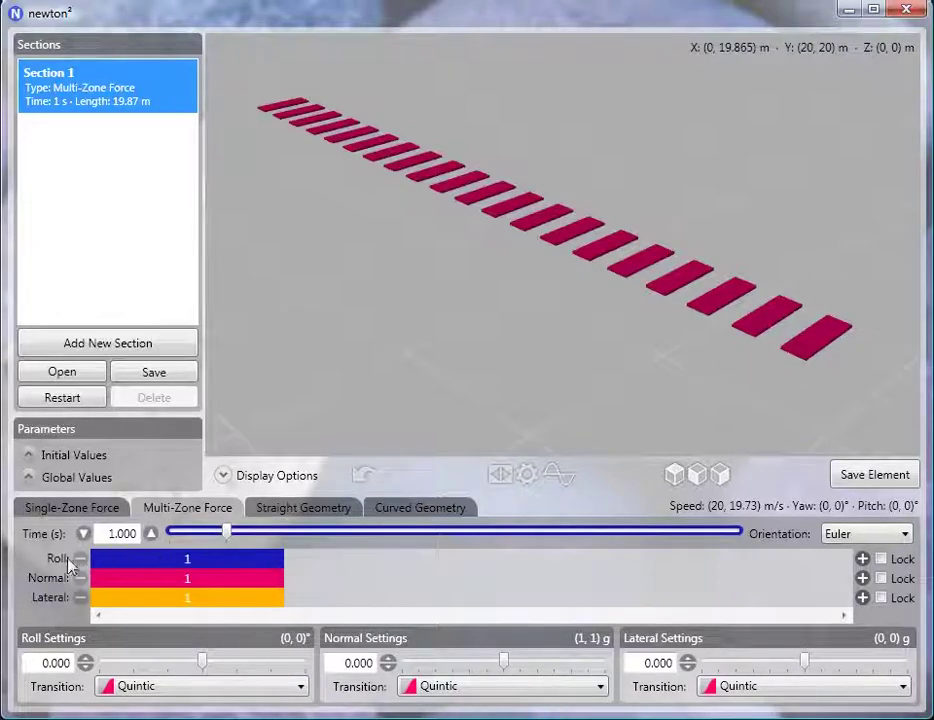
left_click(863, 580)
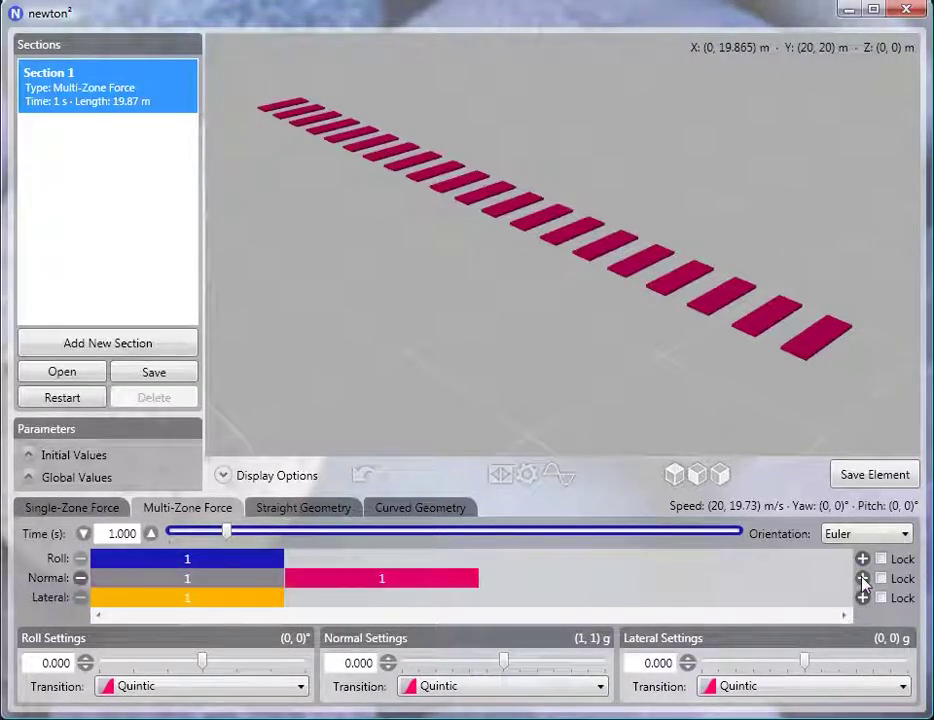
left_click(863, 580)
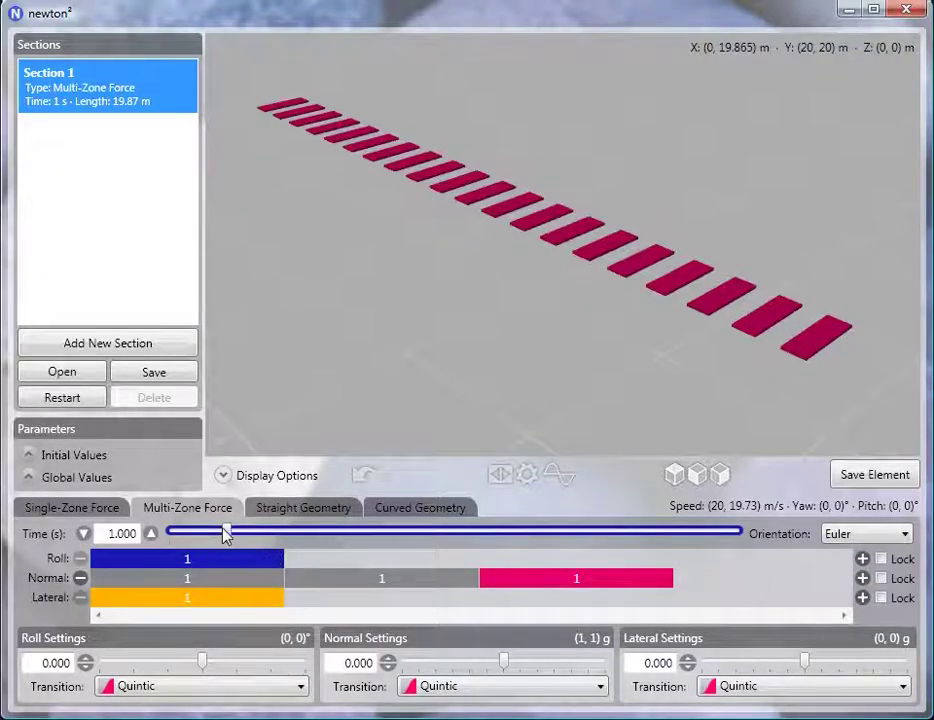
Step: Set the roll zone's time to 2.09 s, the second normal zone's to 1.05 s and the first normal zone's to 1.03 s
left_click_drag(226, 532, 289, 533)
left_click(329, 585)
mouse_move(226, 533)
left_mouse_down()
mouse_move(201, 533)
mouse_move(249, 533)
mouse_move(208, 536)
mouse_move(233, 538)
left_mouse_up()
left_click(210, 586)
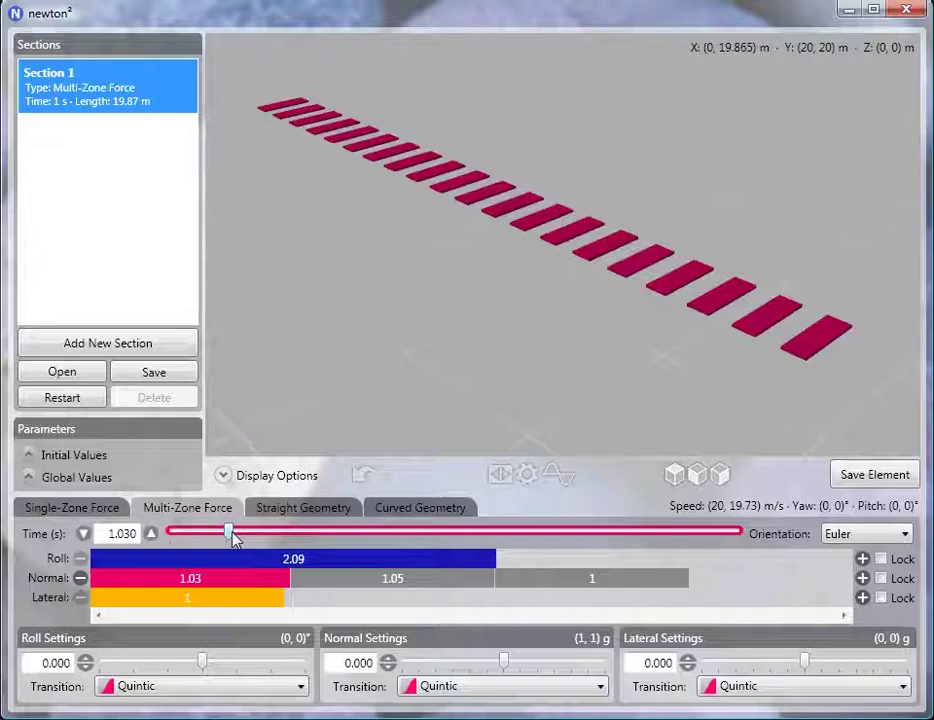
Step: Lock the lateral zone's length and extend the roll zone to 2.31 s, then to 3.75 s
left_click(881, 598)
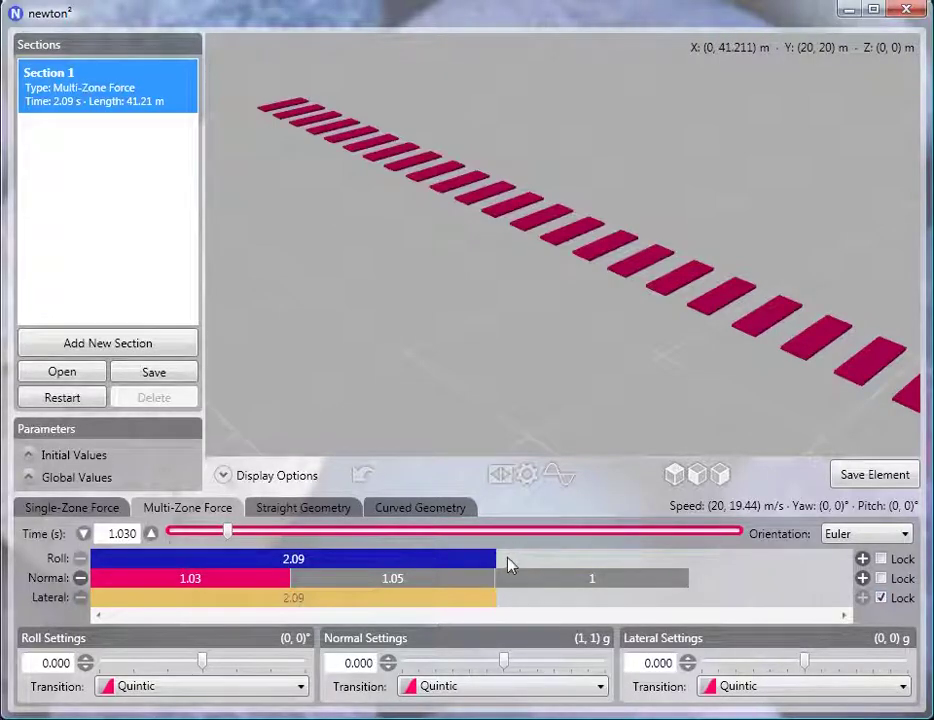
left_click(362, 565)
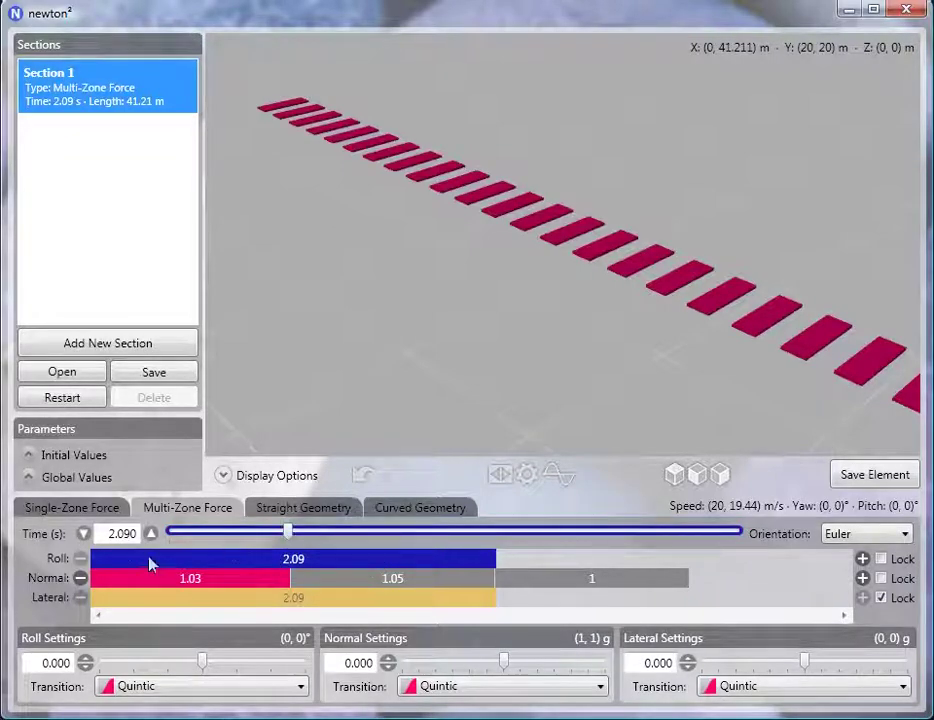
mouse_move(288, 533)
left_mouse_down()
mouse_move(233, 538)
mouse_move(303, 536)
left_mouse_up()
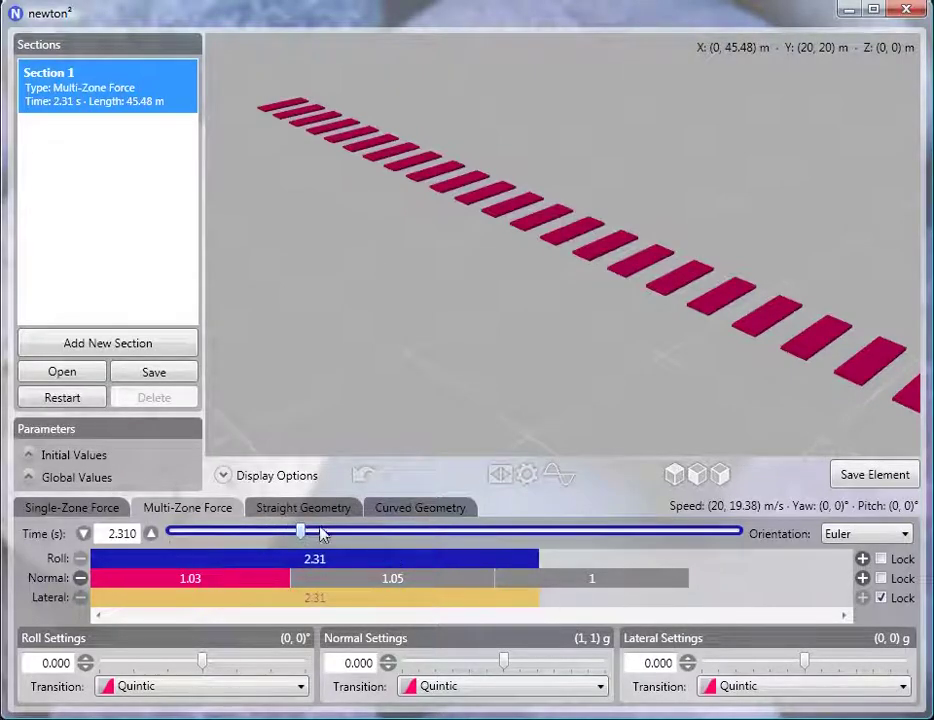
left_click_drag(303, 533, 385, 529)
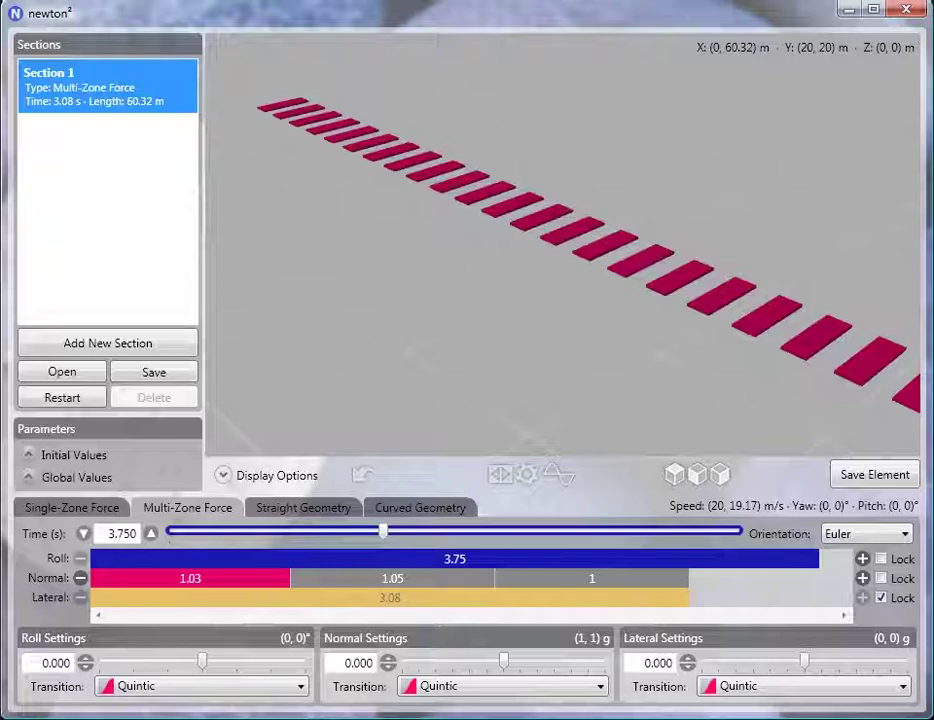
Step: Convert Section 1 to Straight Geometry with a heartline length of 12.93 m, leaving roll at 0
left_click(279, 508)
left_click_drag(284, 628, 261, 635)
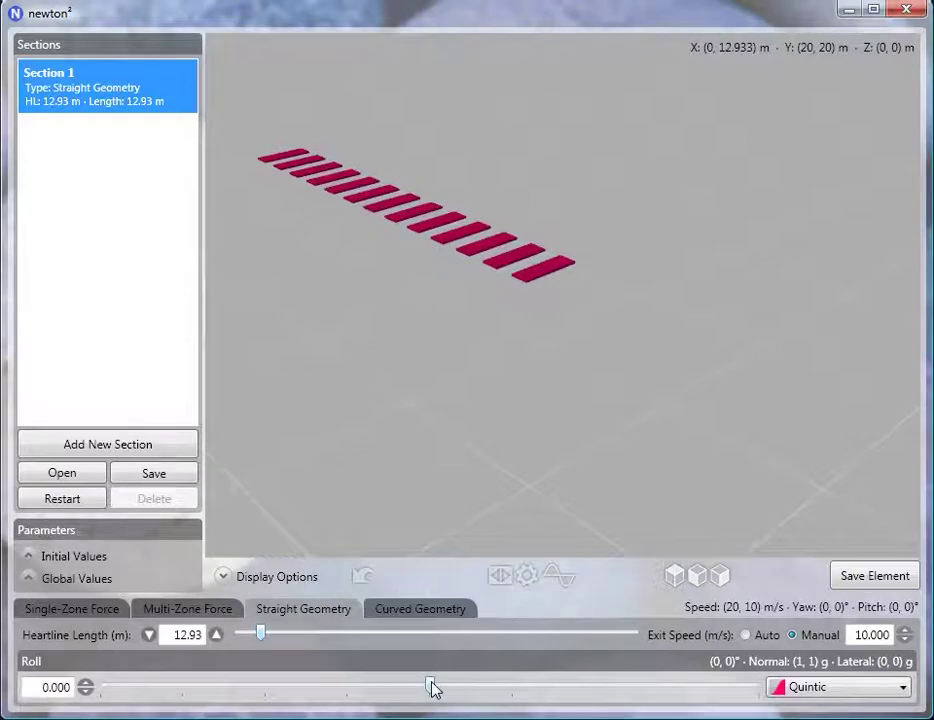
mouse_move(434, 688)
left_mouse_down()
mouse_move(415, 684)
mouse_move(450, 686)
mouse_move(430, 686)
left_mouse_up()
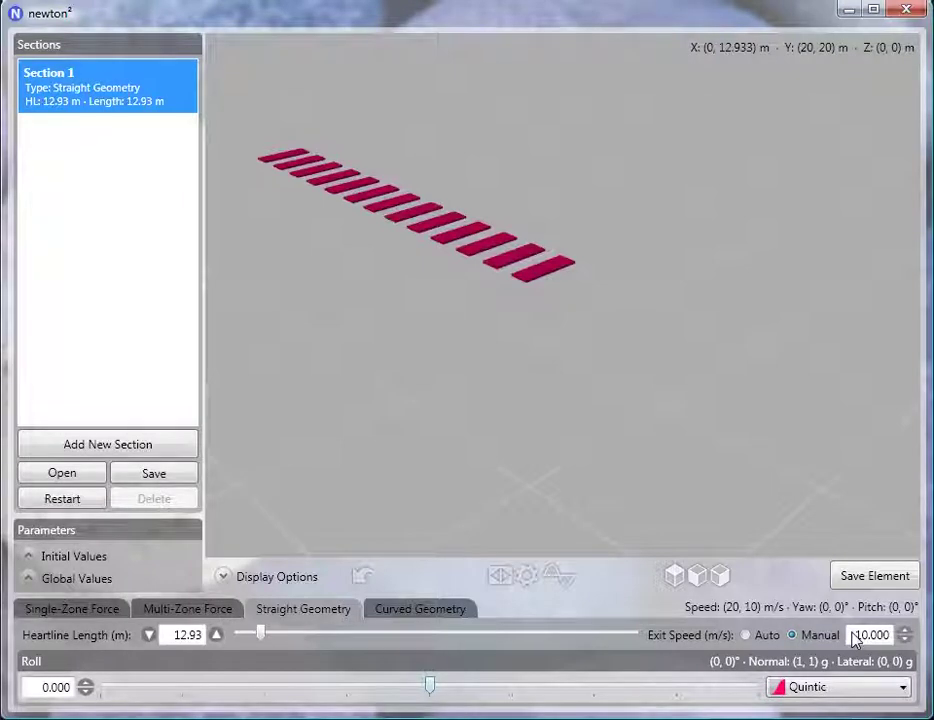
Step: Switch the exit speed to Auto and back to Manual at 10 m/s, and set the heartline length to 25 m
left_click(757, 641)
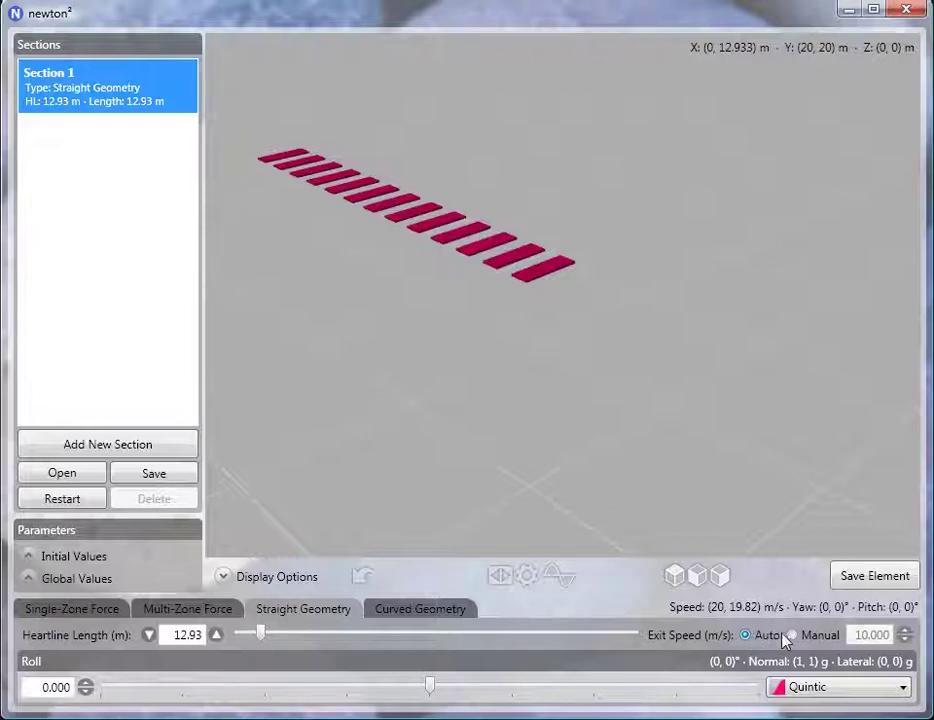
left_click(792, 635)
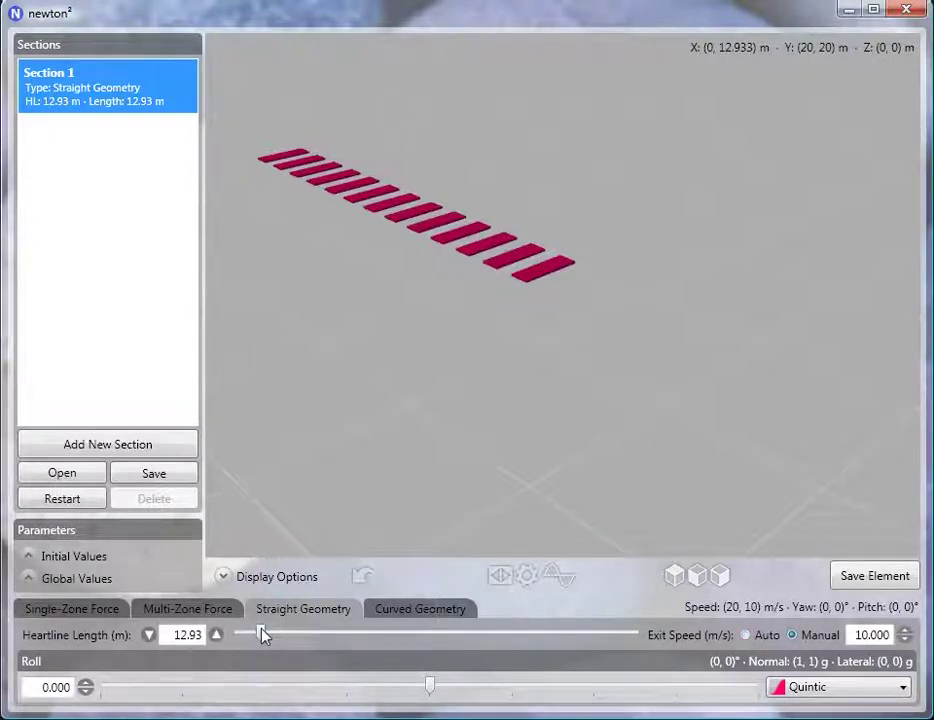
left_click_drag(262, 635, 285, 635)
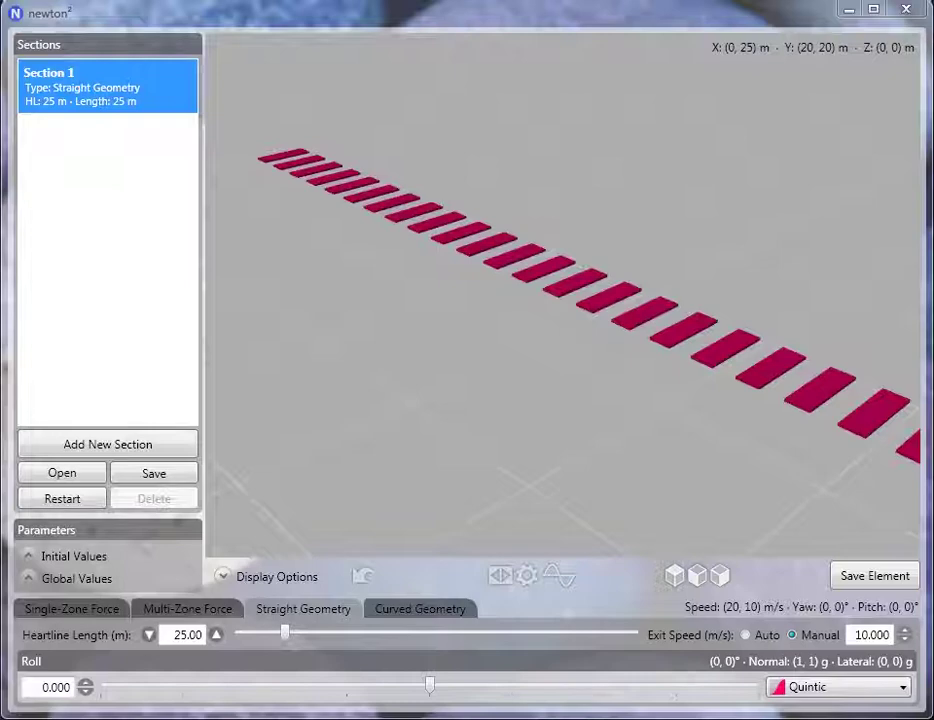
Step: Convert Section 1 to Curved Geometry and set the curve's angle to 111.01°
left_click(385, 608)
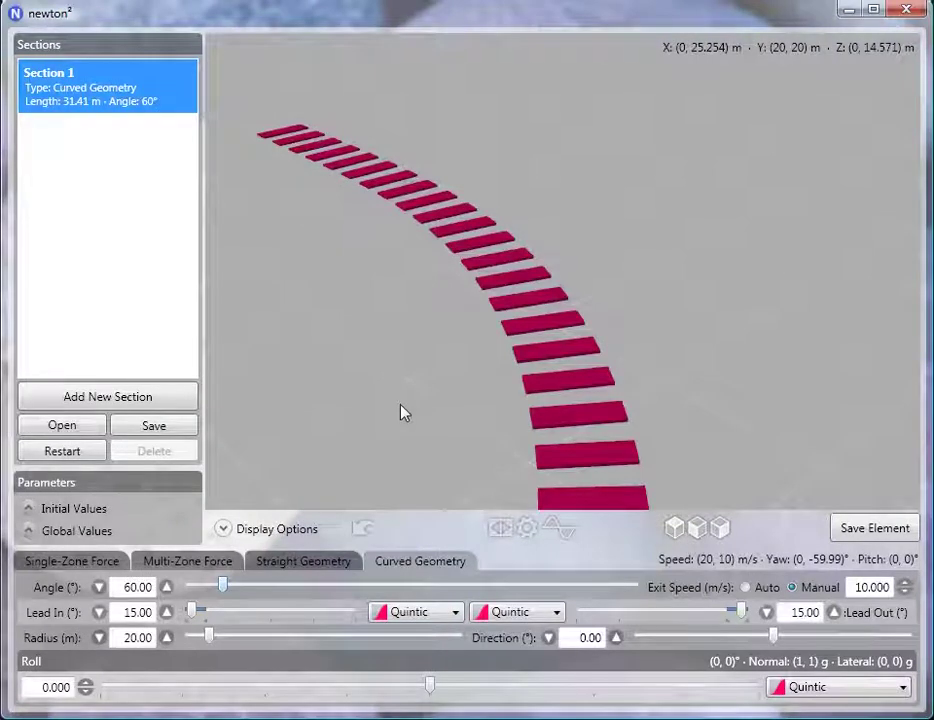
scroll(565, 277, "up", 3)
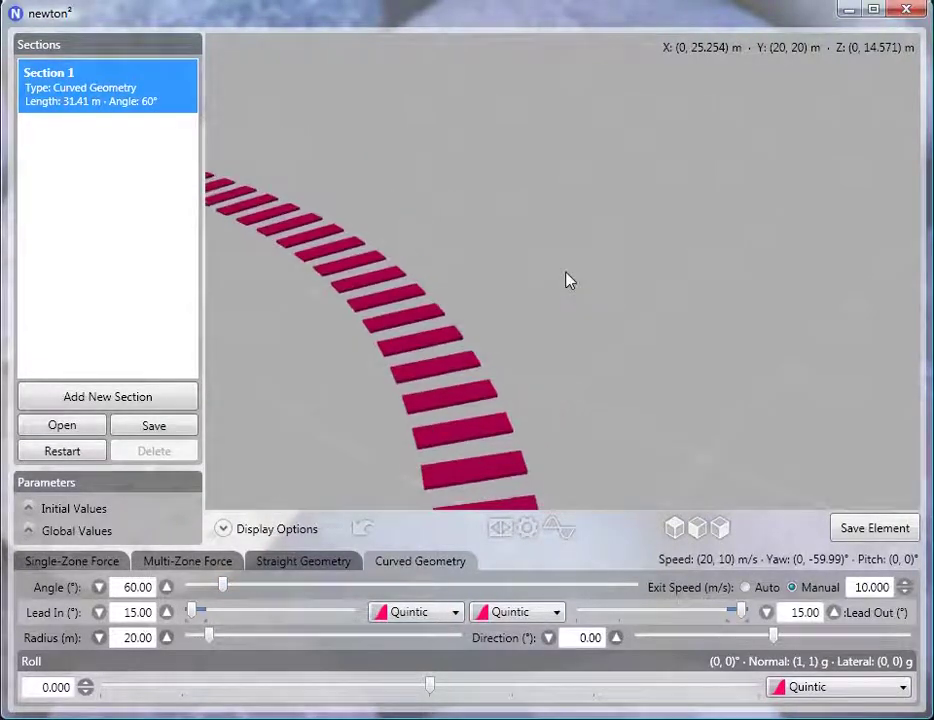
scroll(565, 280, "down", 3)
scroll(565, 280, "up", 2)
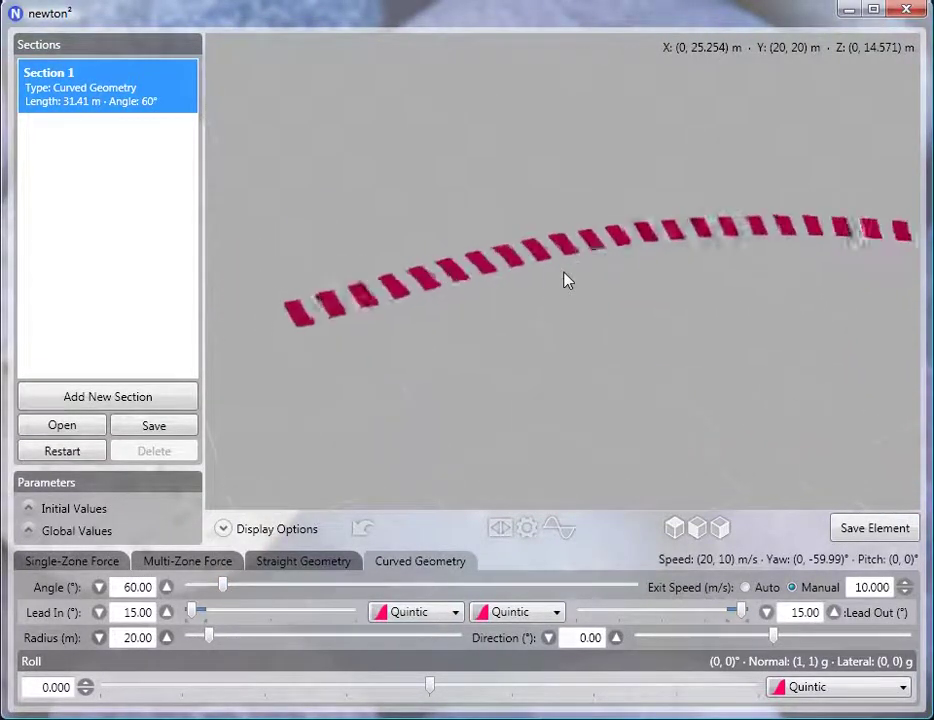
scroll(565, 280, "down", 5)
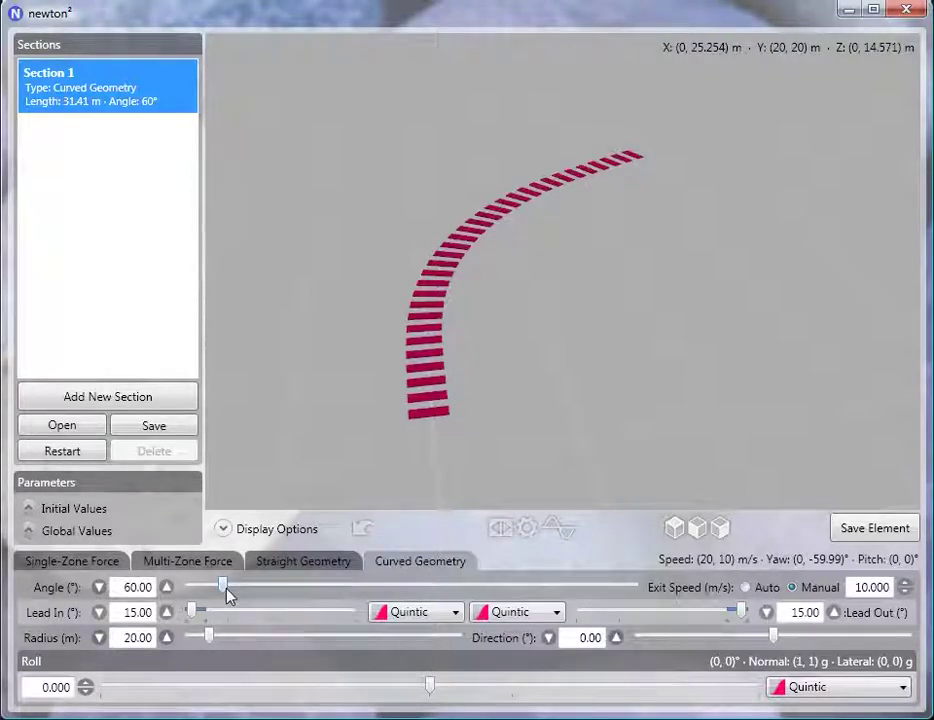
left_click_drag(223, 587, 254, 586)
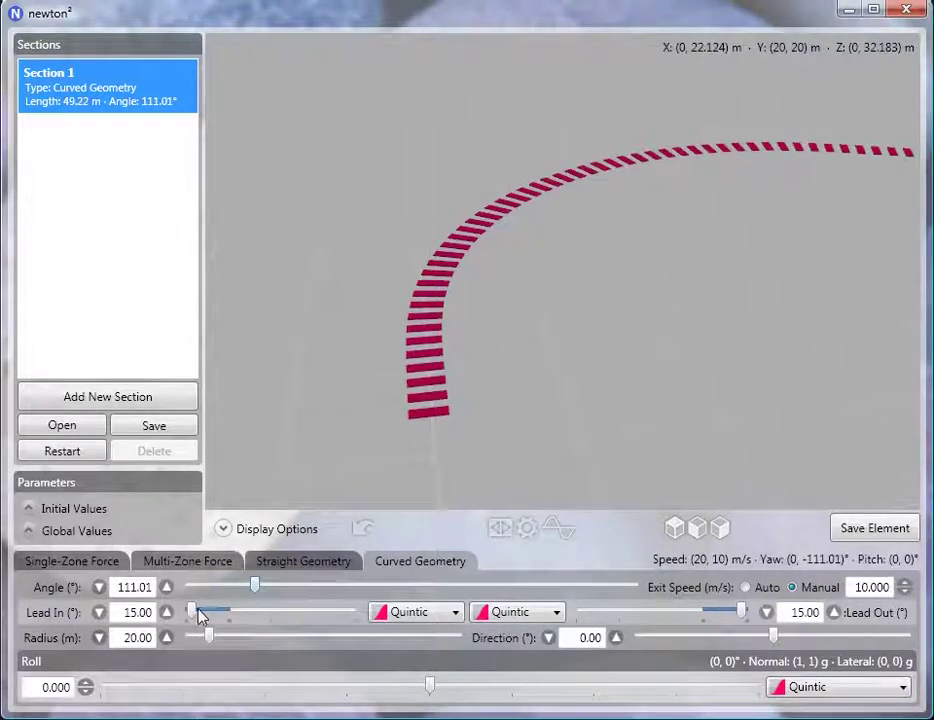
Step: Set the curve's lead-in to 33.36°, lead-out to 31.32° and radius to 11.01 m, leaving direction at 0°
left_click_drag(197, 617, 206, 615)
left_click_drag(738, 612, 586, 614)
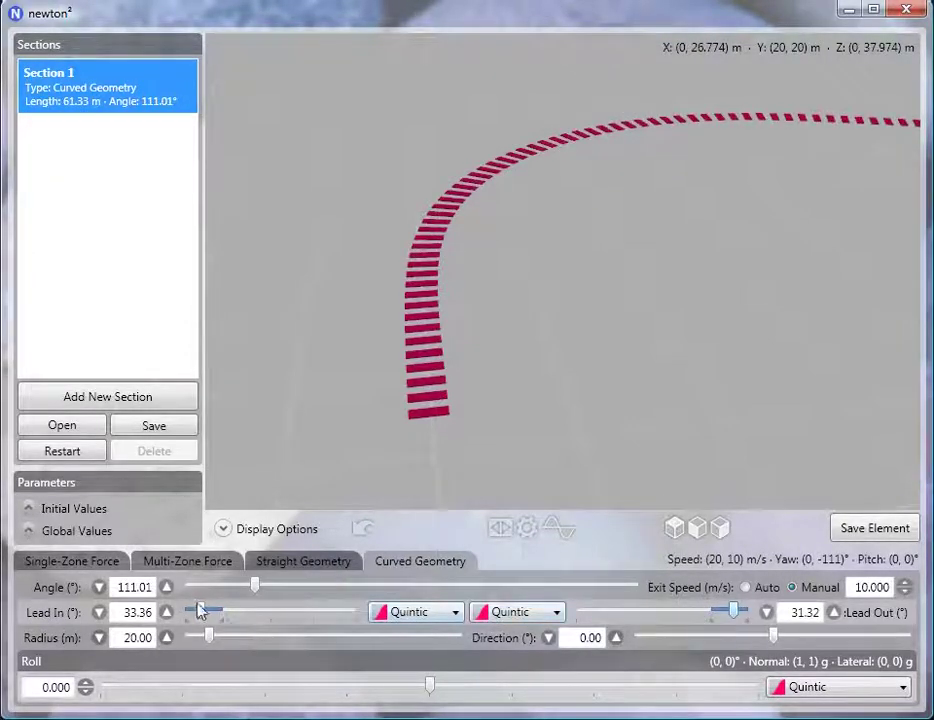
left_click_drag(212, 641, 199, 641)
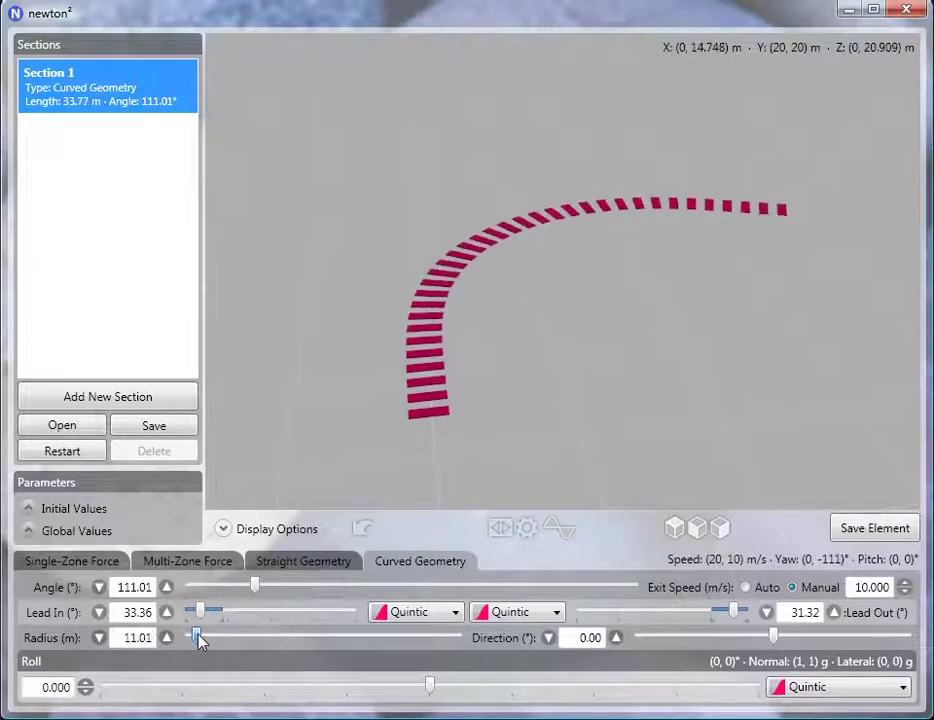
mouse_move(773, 637)
left_mouse_down()
mouse_move(808, 637)
mouse_move(726, 637)
mouse_move(868, 637)
mouse_move(702, 637)
mouse_move(773, 637)
left_mouse_up()
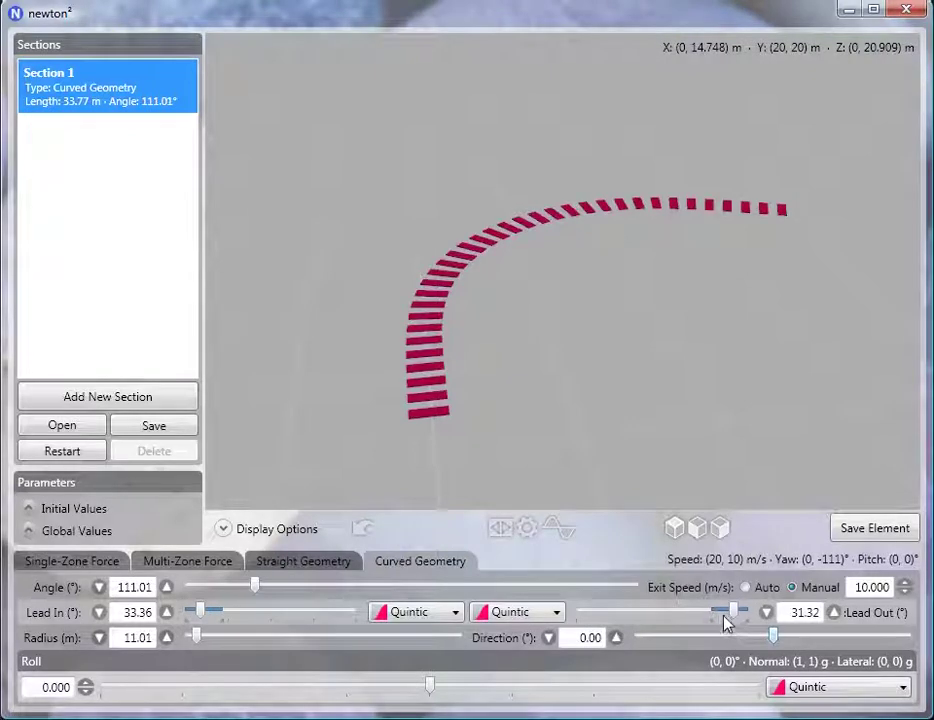